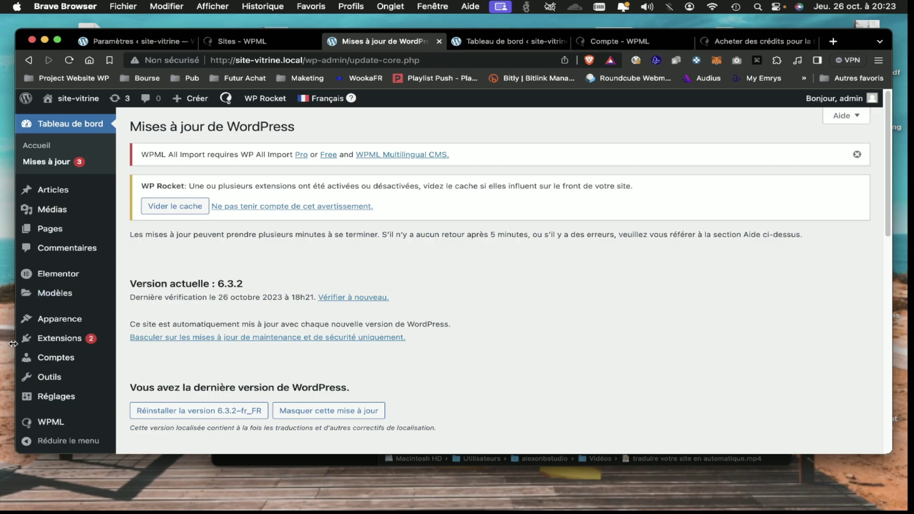
Open the plugin upload form and select seo-by-rank-math-pro.zip from the Final wordpress Update folder
{"action": "mouse_move", "coordinate": [67, 339]}
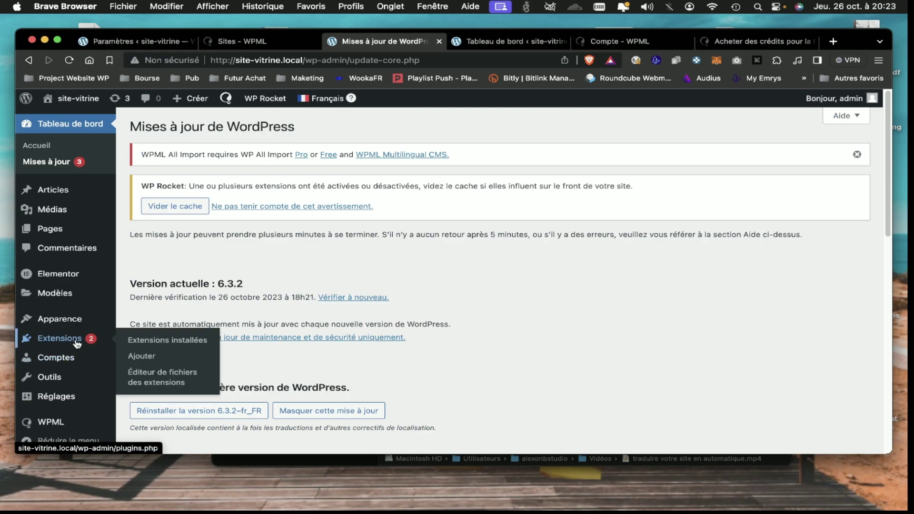
{"action": "left_click", "coordinate": [141, 356]}
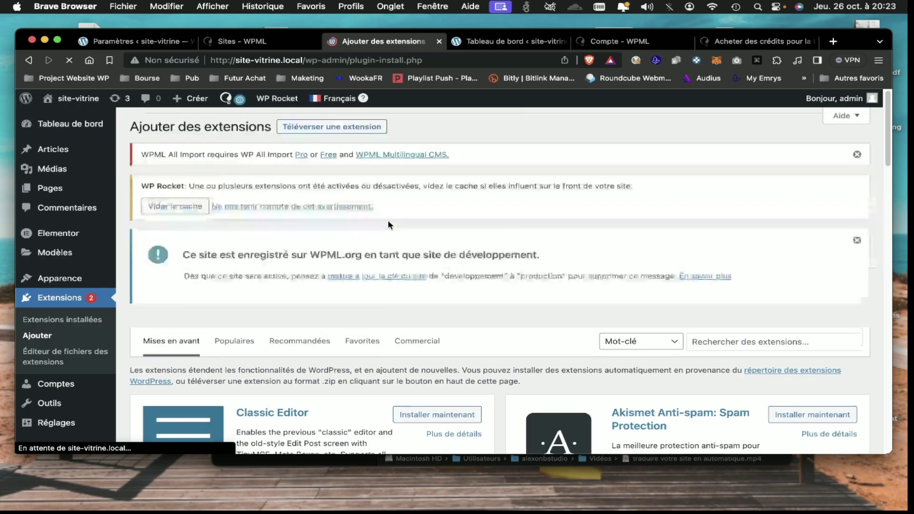
{"action": "left_click", "coordinate": [731, 343]}
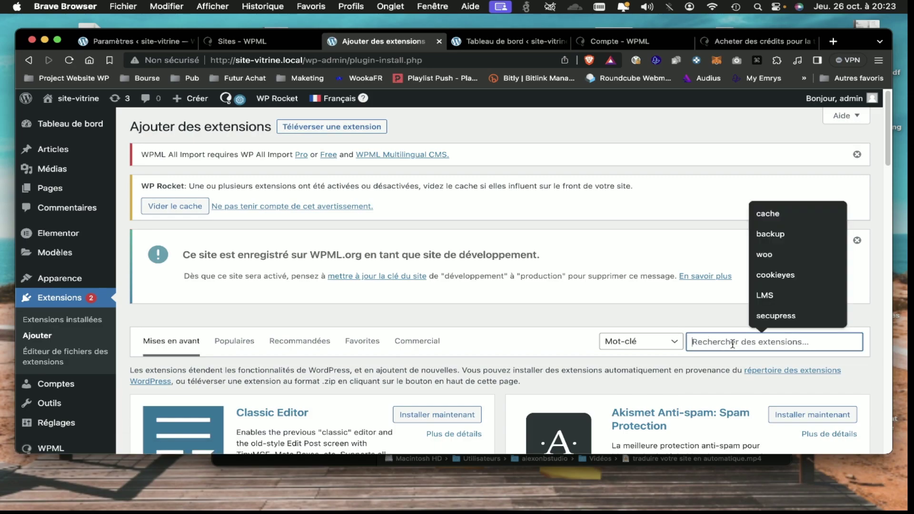
{"action": "left_click", "coordinate": [325, 129]}
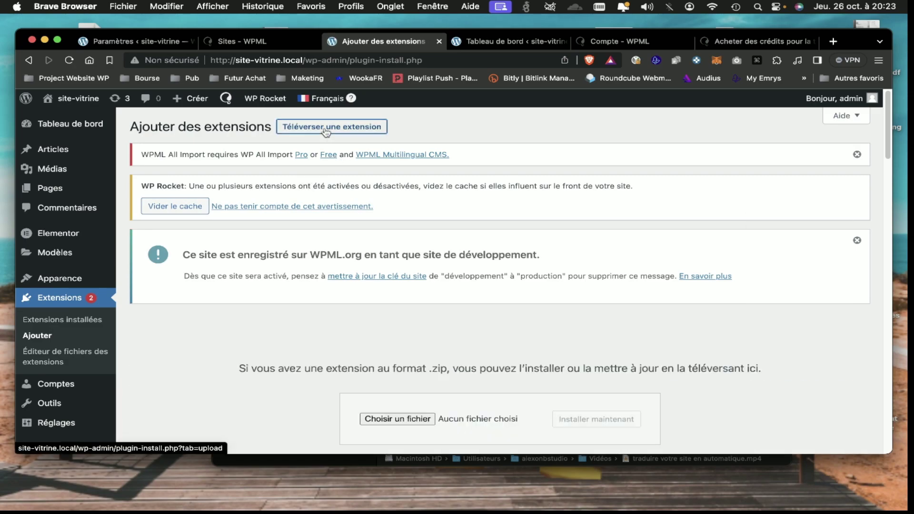
{"action": "left_click", "coordinate": [412, 426]}
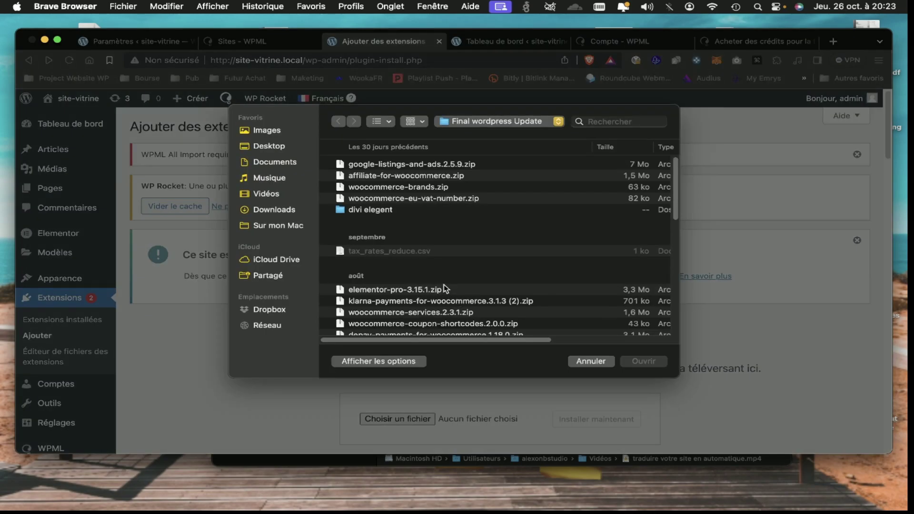
{"action": "scroll", "coordinate": [443, 284], "scroll_direction": "down", "scroll_amount": 5}
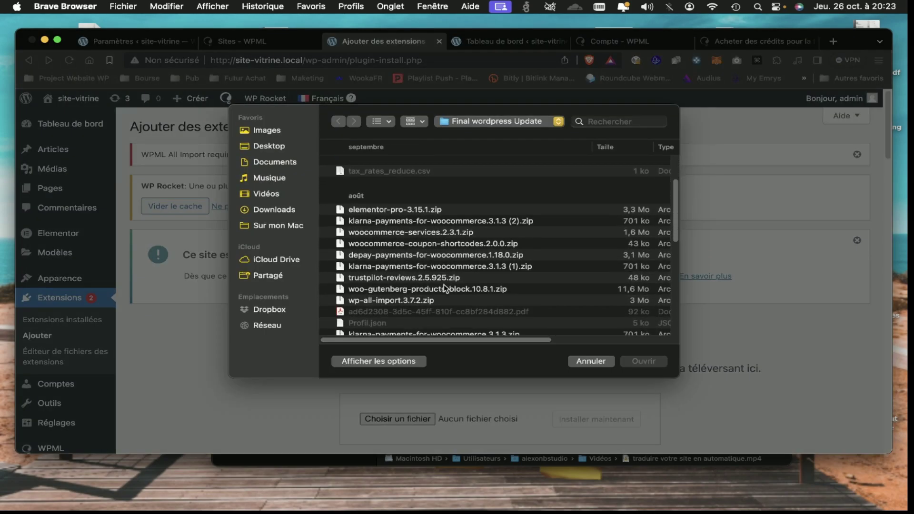
{"action": "scroll", "coordinate": [443, 287], "scroll_direction": "down", "scroll_amount": 4}
{"action": "scroll", "coordinate": [444, 287], "scroll_direction": "down", "scroll_amount": 7}
{"action": "scroll", "coordinate": [443, 287], "scroll_direction": "down", "scroll_amount": 2}
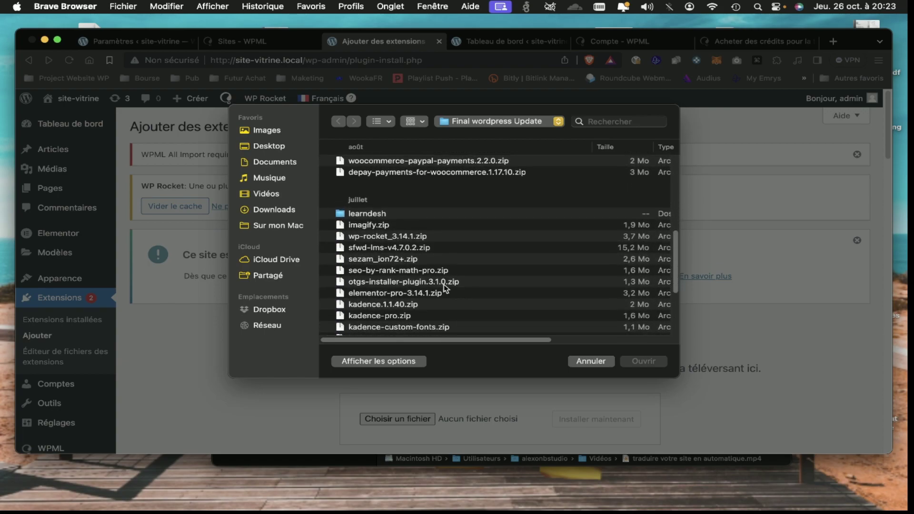
{"action": "left_click", "coordinate": [405, 270]}
{"action": "left_click", "coordinate": [630, 358]}
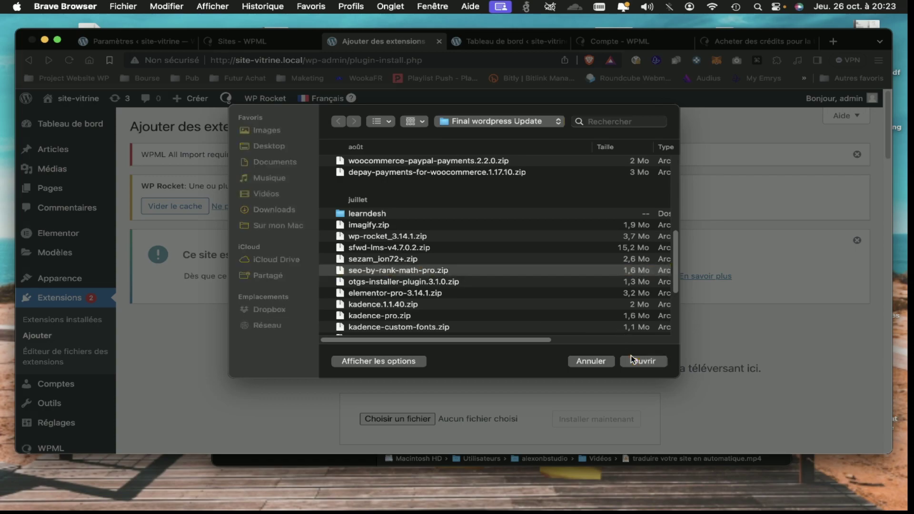
Install the selected Rank Math Pro archive and activate the plugin
{"action": "left_click", "coordinate": [624, 421]}
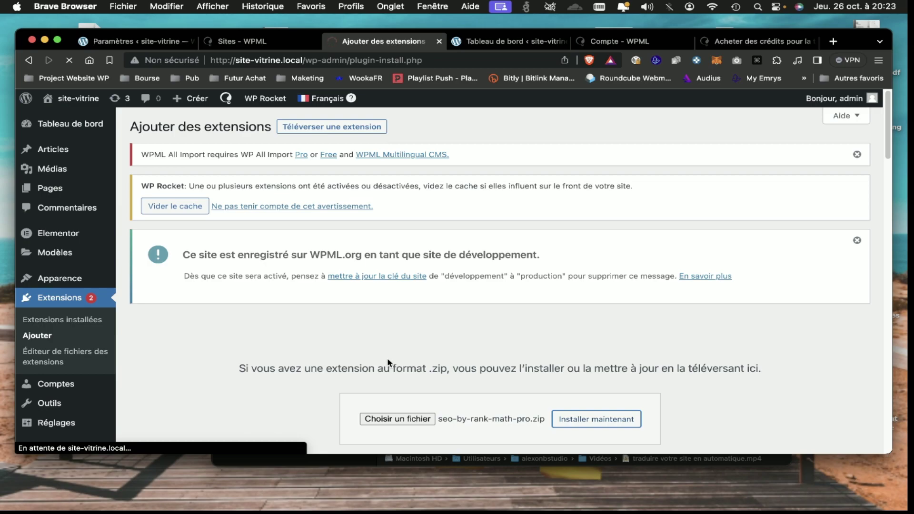
{"action": "scroll", "coordinate": [387, 358], "scroll_direction": "down", "scroll_amount": 3}
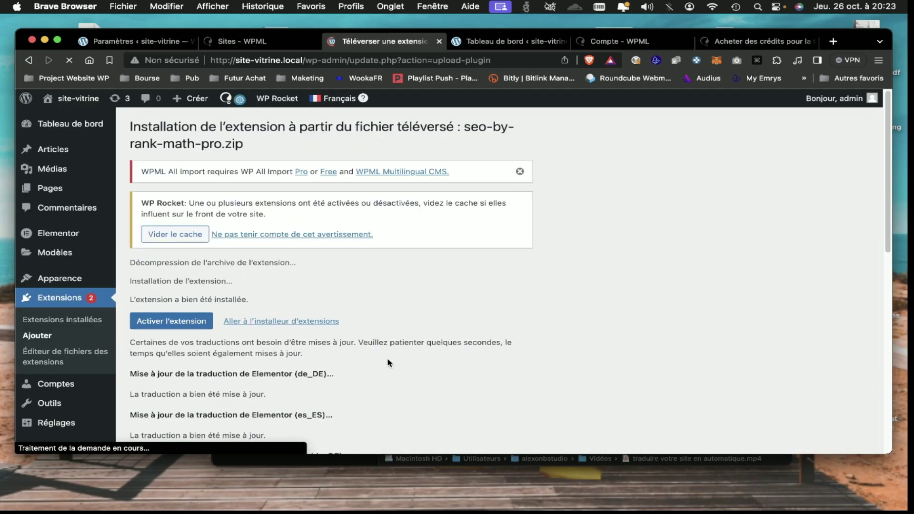
{"action": "left_click", "coordinate": [146, 324]}
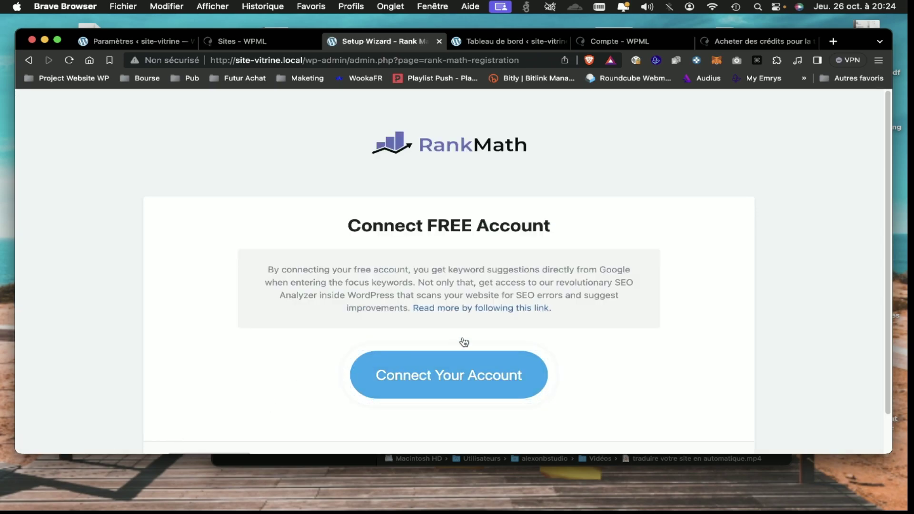
Skip connecting a Rank Math account and leave the setup wizard for the dashboard without launching it
{"action": "scroll", "coordinate": [371, 275], "scroll_direction": "down", "scroll_amount": 2}
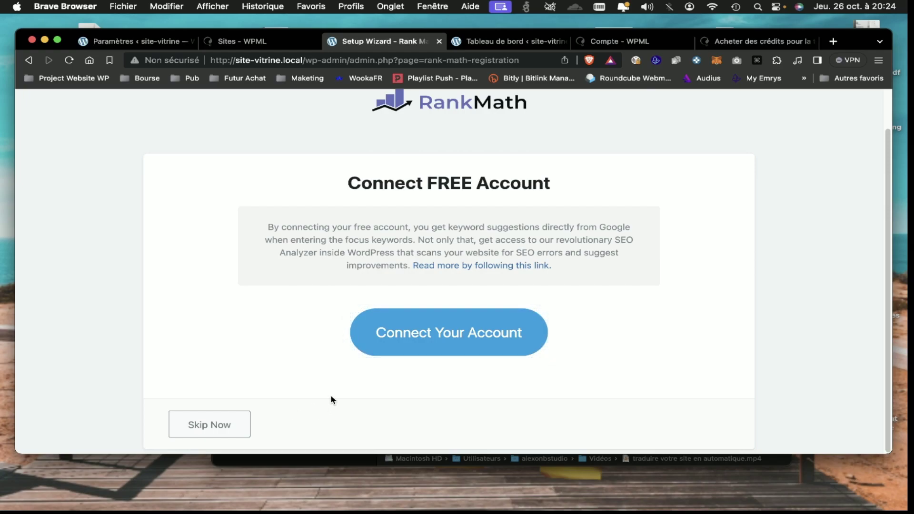
{"action": "left_click", "coordinate": [228, 427]}
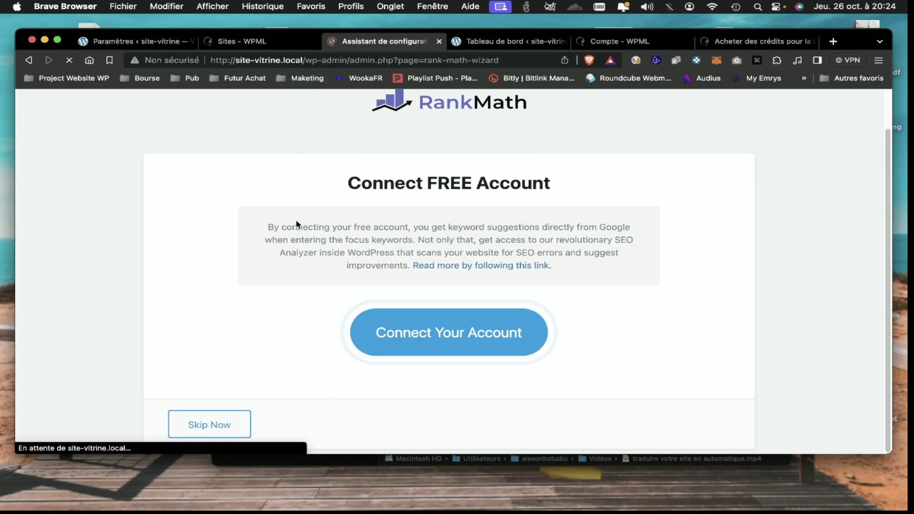
{"action": "scroll", "coordinate": [296, 219], "scroll_direction": "down", "scroll_amount": 3}
{"action": "scroll", "coordinate": [295, 224], "scroll_direction": "down", "scroll_amount": 3}
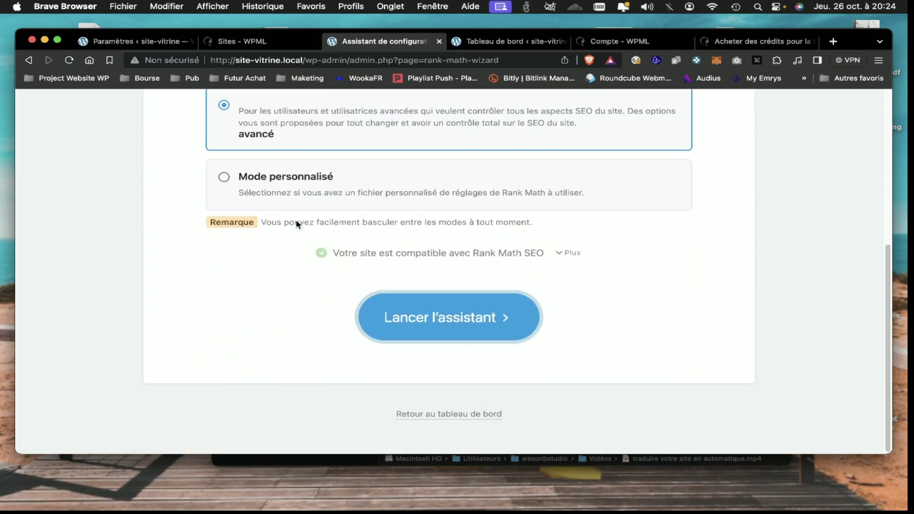
{"action": "left_click", "coordinate": [461, 420]}
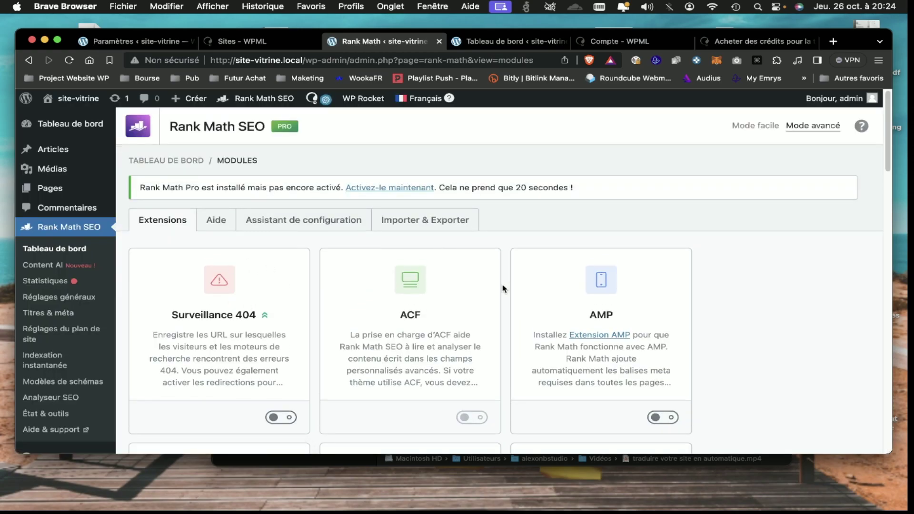
Review the available Rank Math modules and which are enabled, from Surveillance 404 down to WooCommerce
{"action": "scroll", "coordinate": [495, 301], "scroll_direction": "down", "scroll_amount": 3}
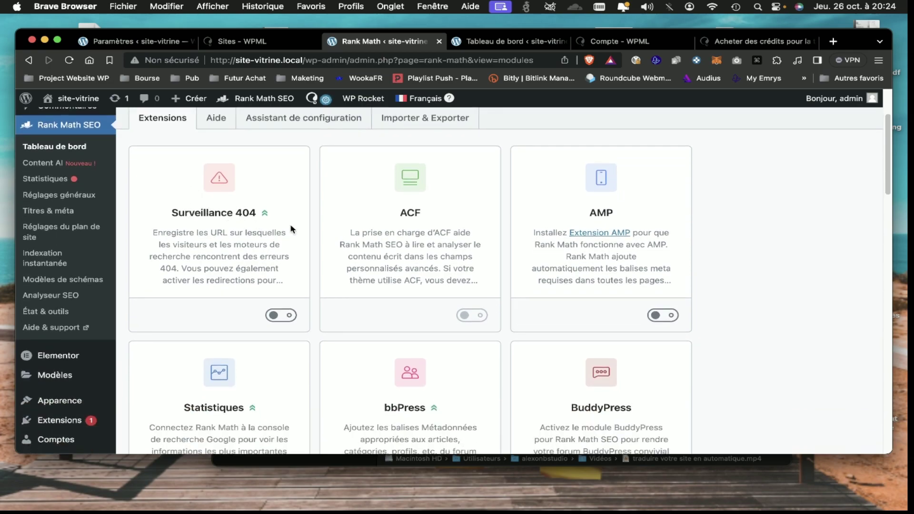
{"action": "scroll", "coordinate": [530, 245], "scroll_direction": "down", "scroll_amount": 2}
{"action": "scroll", "coordinate": [529, 244], "scroll_direction": "down", "scroll_amount": 5}
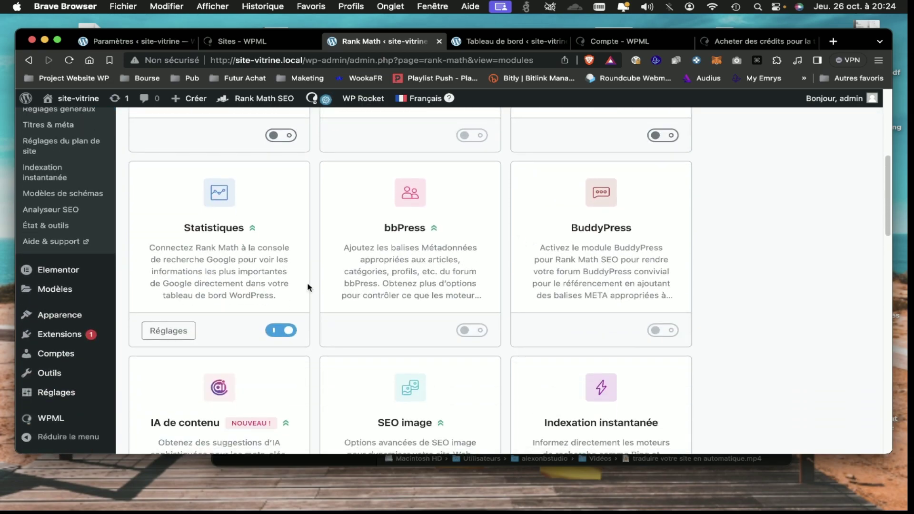
{"action": "scroll", "coordinate": [573, 278], "scroll_direction": "down", "scroll_amount": 5}
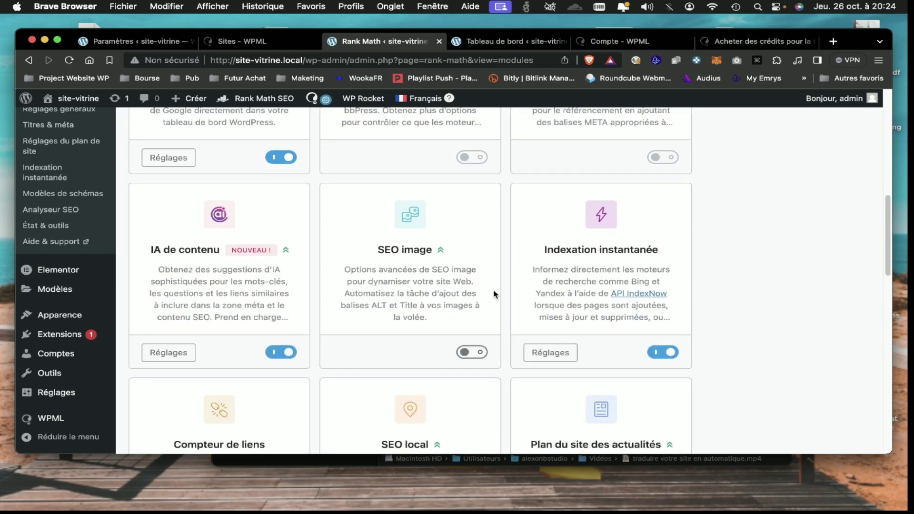
{"action": "scroll", "coordinate": [565, 300], "scroll_direction": "down", "scroll_amount": 5}
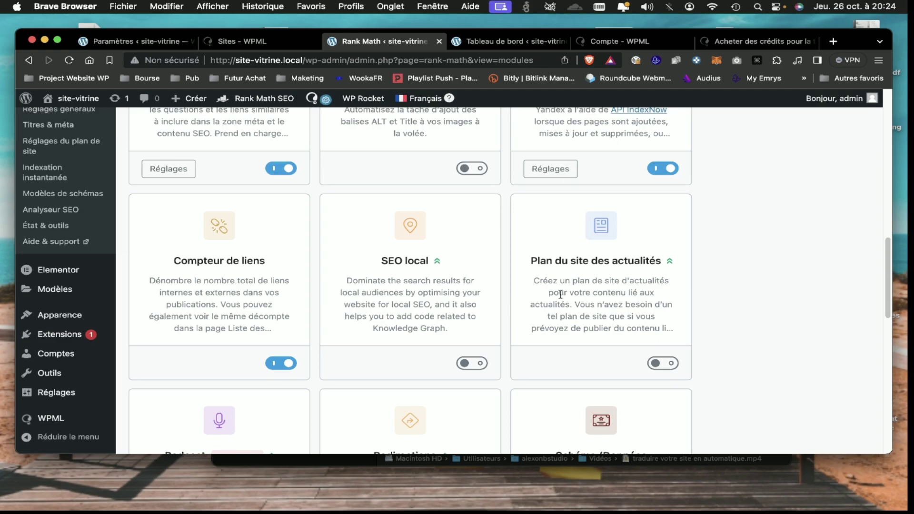
{"action": "scroll", "coordinate": [411, 324], "scroll_direction": "down", "scroll_amount": 5}
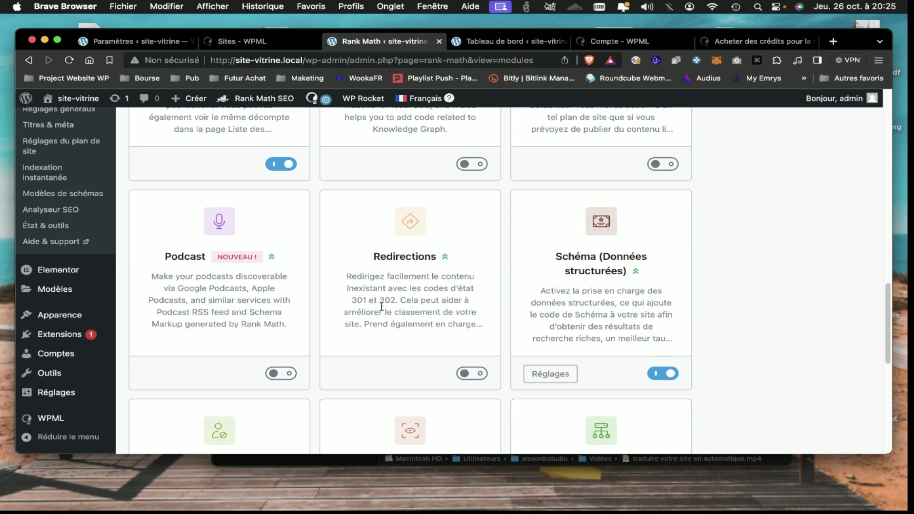
{"action": "scroll", "coordinate": [381, 306], "scroll_direction": "down", "scroll_amount": 4}
{"action": "scroll", "coordinate": [381, 309], "scroll_direction": "down", "scroll_amount": 4}
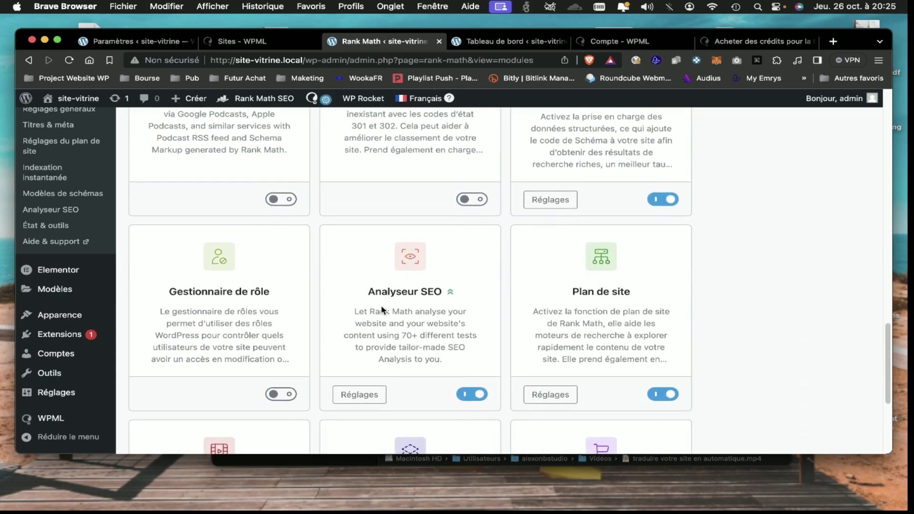
{"action": "scroll", "coordinate": [381, 306], "scroll_direction": "down", "scroll_amount": 2}
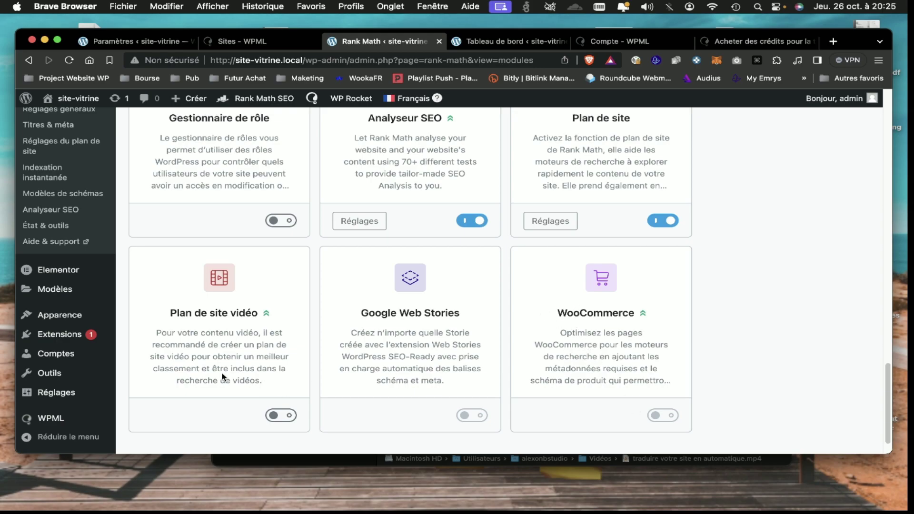
Open Rank Math's general settings and review the link options, including attachment redirection
{"action": "scroll", "coordinate": [75, 288], "scroll_direction": "up", "scroll_amount": 2}
{"action": "scroll", "coordinate": [75, 288], "scroll_direction": "up", "scroll_amount": 5}
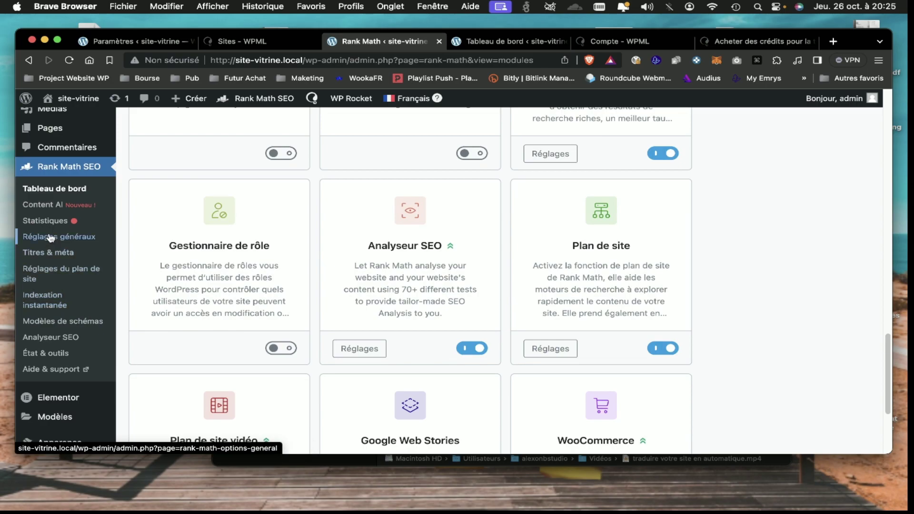
{"action": "left_click", "coordinate": [51, 238]}
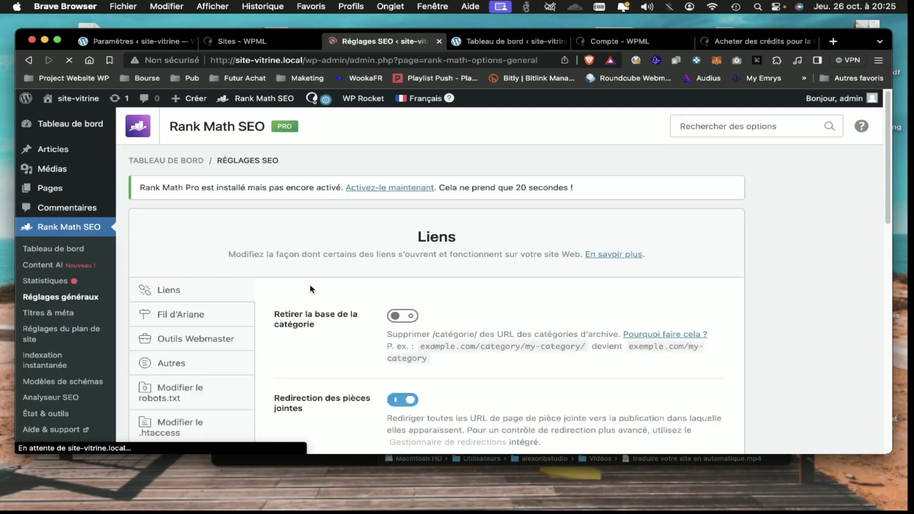
{"action": "scroll", "coordinate": [288, 263], "scroll_direction": "down", "scroll_amount": 2}
{"action": "scroll", "coordinate": [288, 263], "scroll_direction": "down", "scroll_amount": 5}
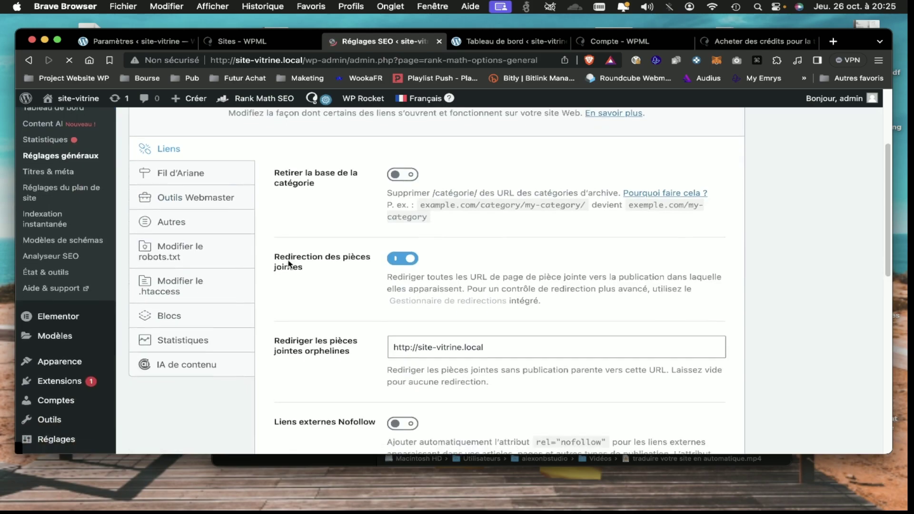
Review the webmaster tools verification fields, from Google Search Console to the custom webmaster tags
{"action": "left_click", "coordinate": [201, 193]}
{"action": "scroll", "coordinate": [313, 225], "scroll_direction": "down", "scroll_amount": 1}
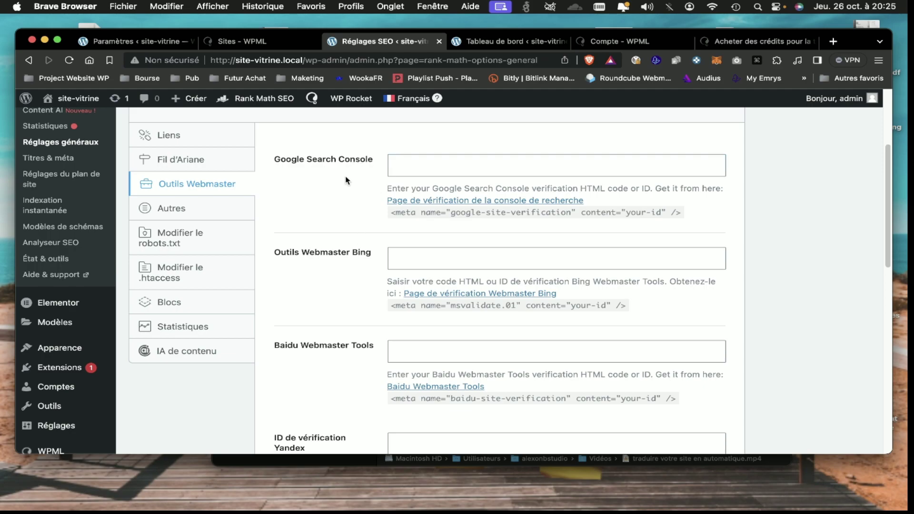
{"action": "scroll", "coordinate": [347, 195], "scroll_direction": "down", "scroll_amount": 2}
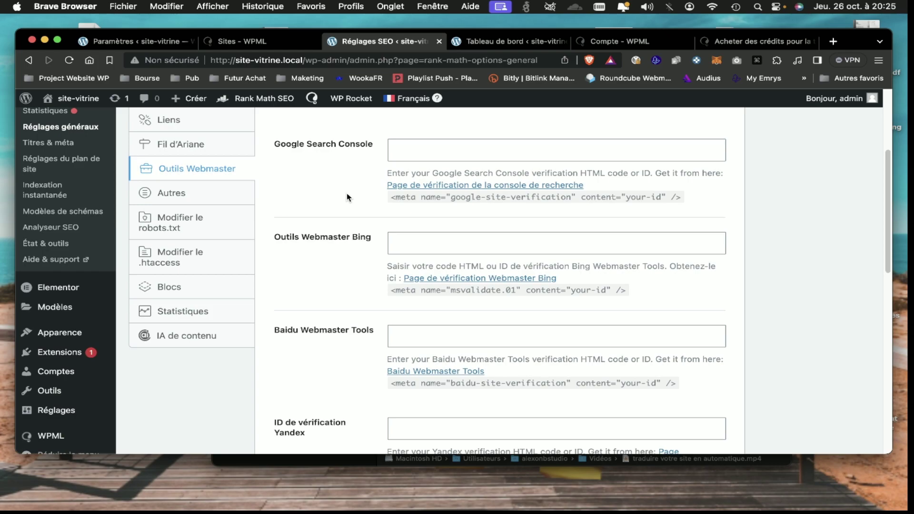
{"action": "scroll", "coordinate": [355, 321], "scroll_direction": "down", "scroll_amount": 10}
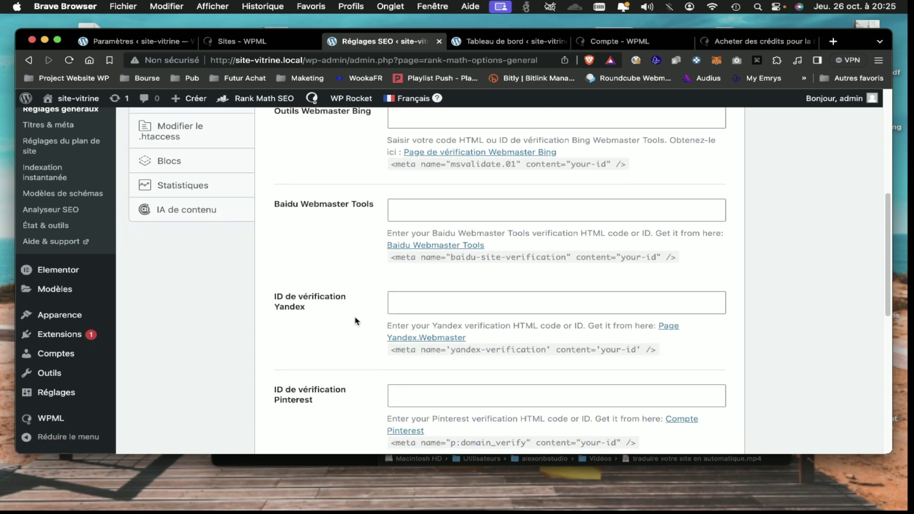
{"action": "scroll", "coordinate": [355, 321], "scroll_direction": "down", "scroll_amount": 5}
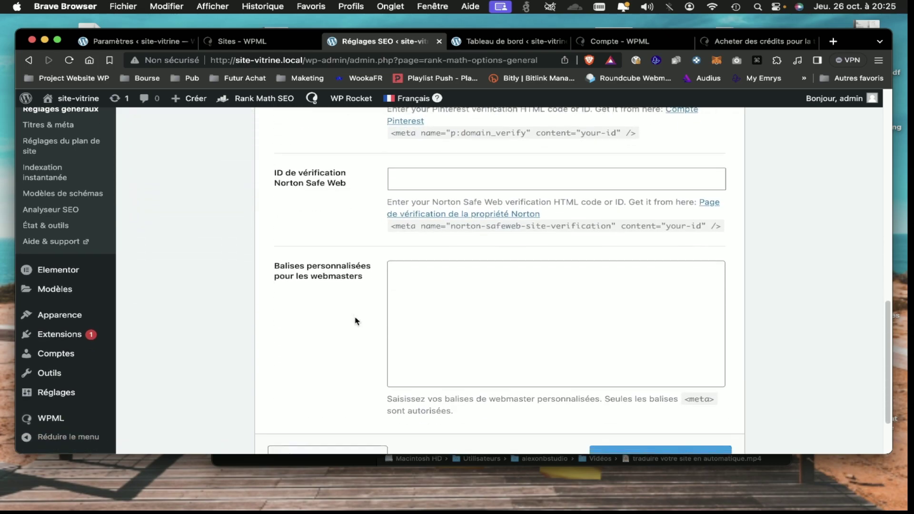
{"action": "scroll", "coordinate": [355, 322], "scroll_direction": "up", "scroll_amount": 10}
{"action": "scroll", "coordinate": [357, 321], "scroll_direction": "up", "scroll_amount": 4}
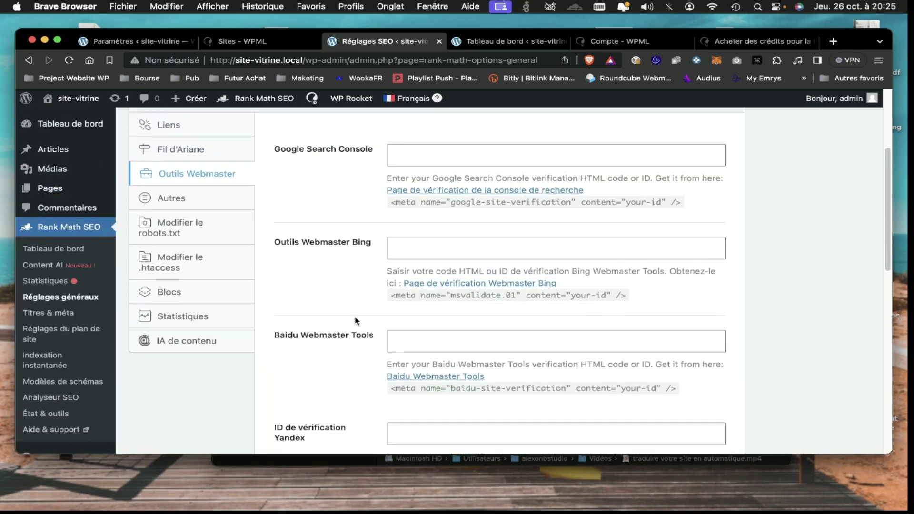
View the robots.txt content, and read through the .htaccess file in Rank Math's general settings
{"action": "left_click", "coordinate": [210, 263]}
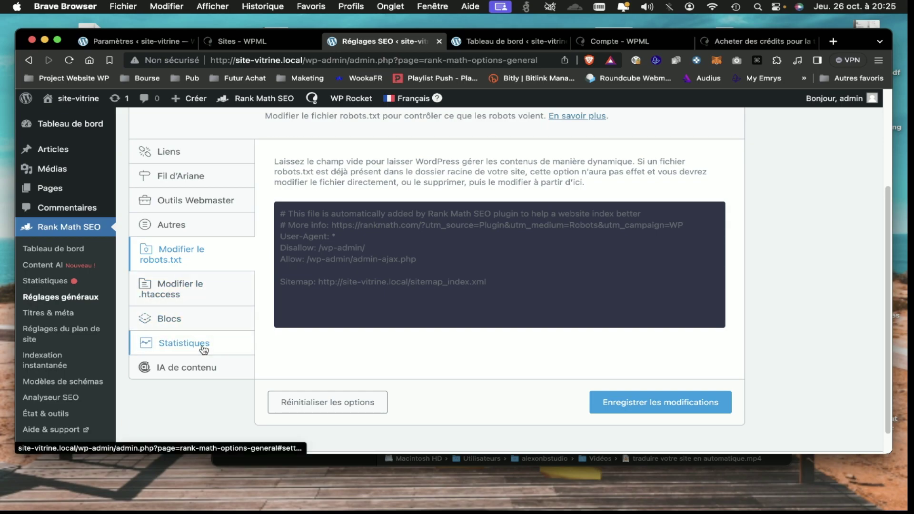
{"action": "left_click", "coordinate": [157, 292]}
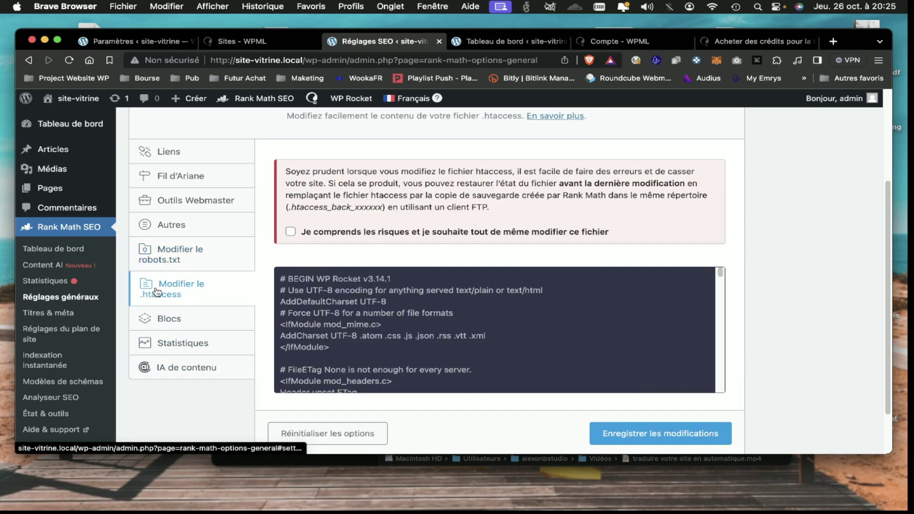
{"action": "scroll", "coordinate": [432, 331], "scroll_direction": "down", "scroll_amount": 10}
{"action": "scroll", "coordinate": [432, 332], "scroll_direction": "down", "scroll_amount": 8}
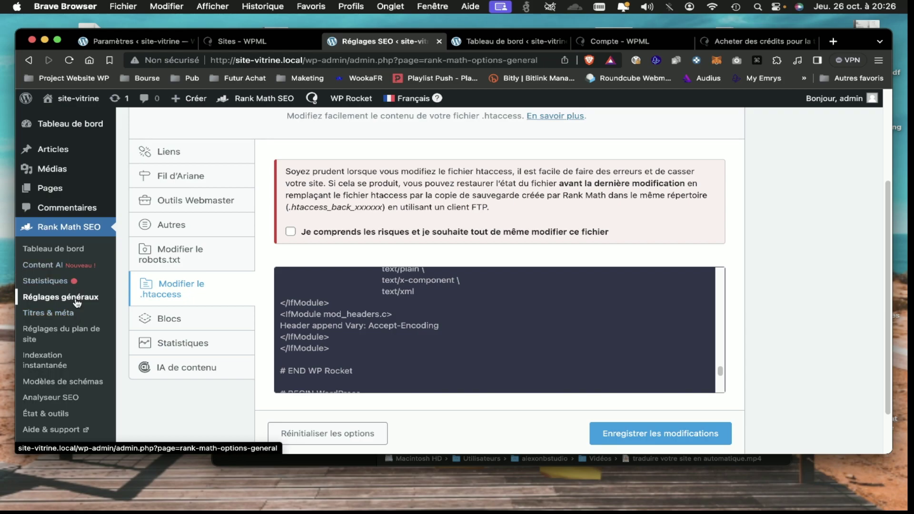
Open Rank Math's sitemap settings and review the general options and the HTML sitemap options, including its shortcode and sort order
{"action": "left_click", "coordinate": [67, 335]}
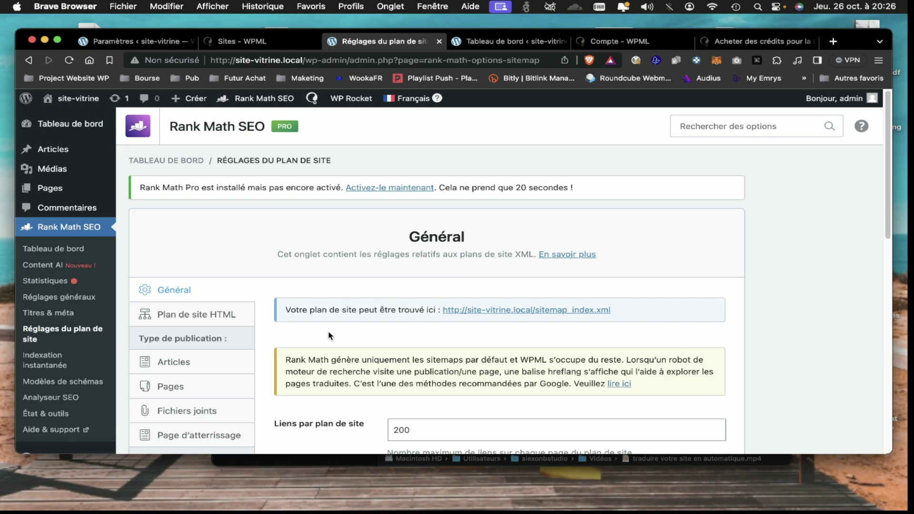
{"action": "scroll", "coordinate": [328, 335], "scroll_direction": "down", "scroll_amount": 5}
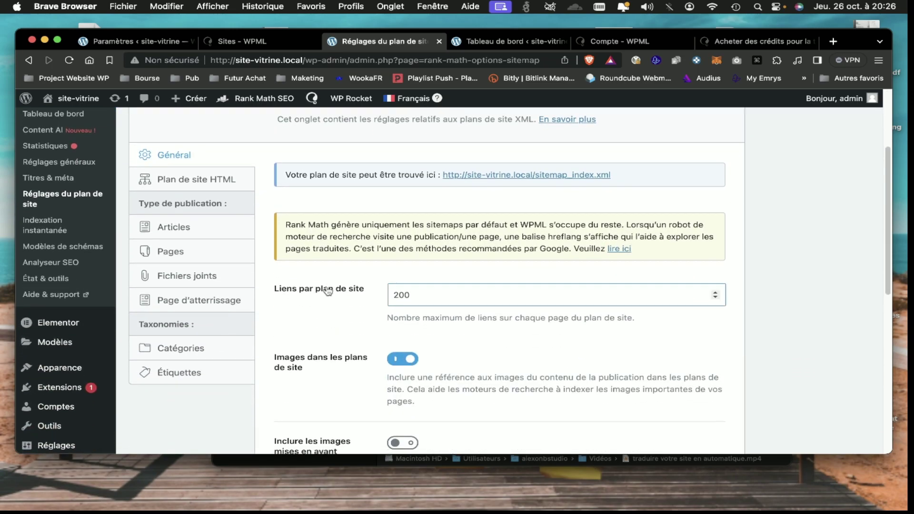
{"action": "left_click", "coordinate": [199, 190]}
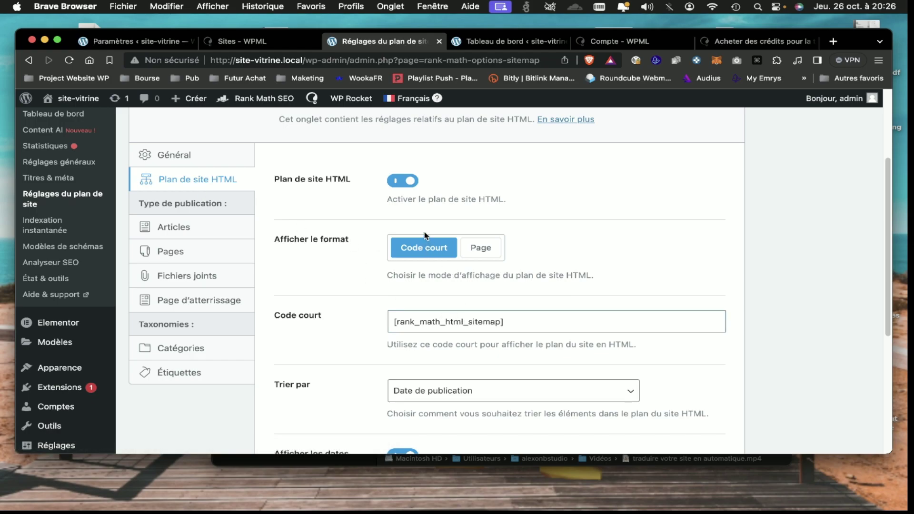
{"action": "left_click_drag", "start_coordinate": [506, 323], "coordinate": [392, 325]}
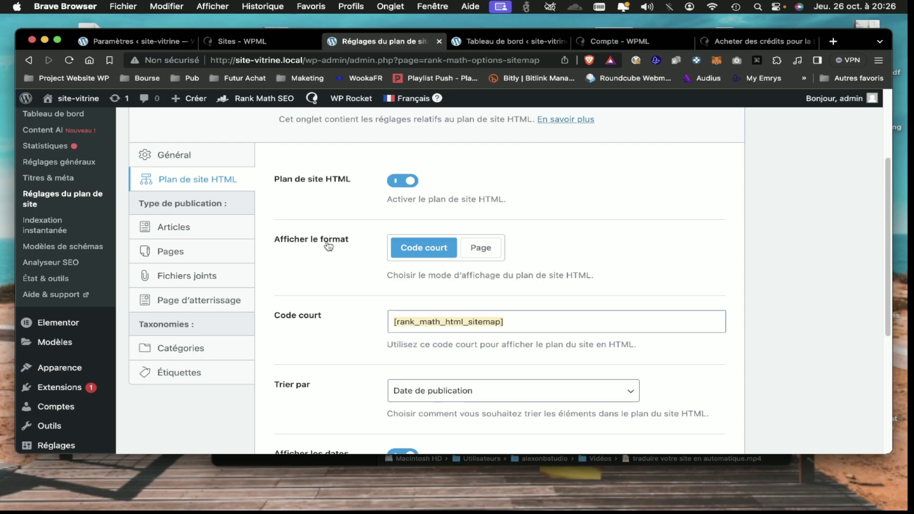
{"action": "scroll", "coordinate": [327, 243], "scroll_direction": "down", "scroll_amount": 5}
{"action": "scroll", "coordinate": [327, 245], "scroll_direction": "up", "scroll_amount": 5}
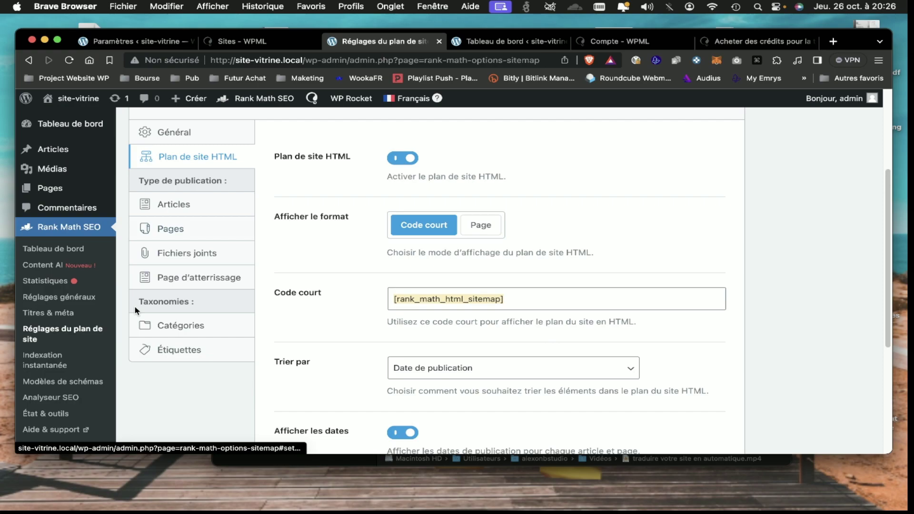
{"action": "scroll", "coordinate": [73, 368], "scroll_direction": "down", "scroll_amount": 1}
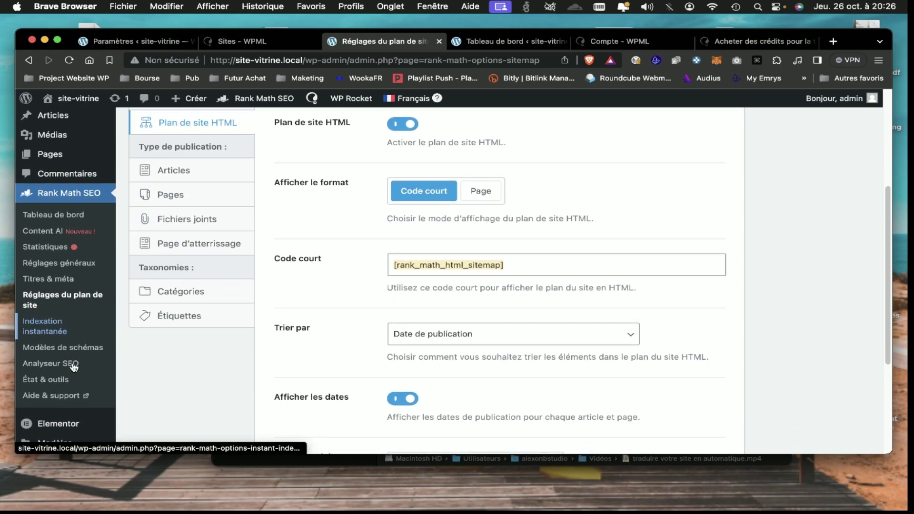
{"action": "scroll", "coordinate": [63, 319], "scroll_direction": "up", "scroll_amount": 1}
{"action": "scroll", "coordinate": [63, 319], "scroll_direction": "up", "scroll_amount": 2}
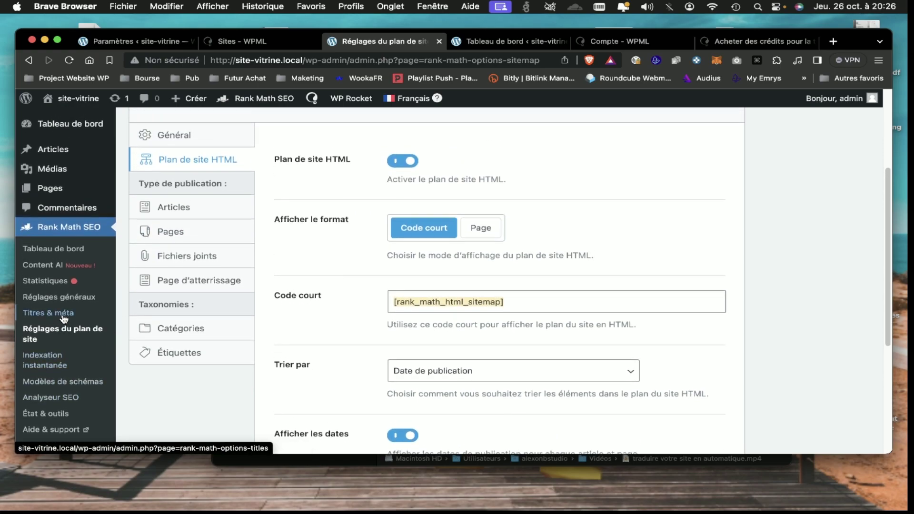
{"action": "scroll", "coordinate": [65, 279], "scroll_direction": "up", "scroll_amount": 1}
{"action": "scroll", "coordinate": [66, 279], "scroll_direction": "up", "scroll_amount": 3}
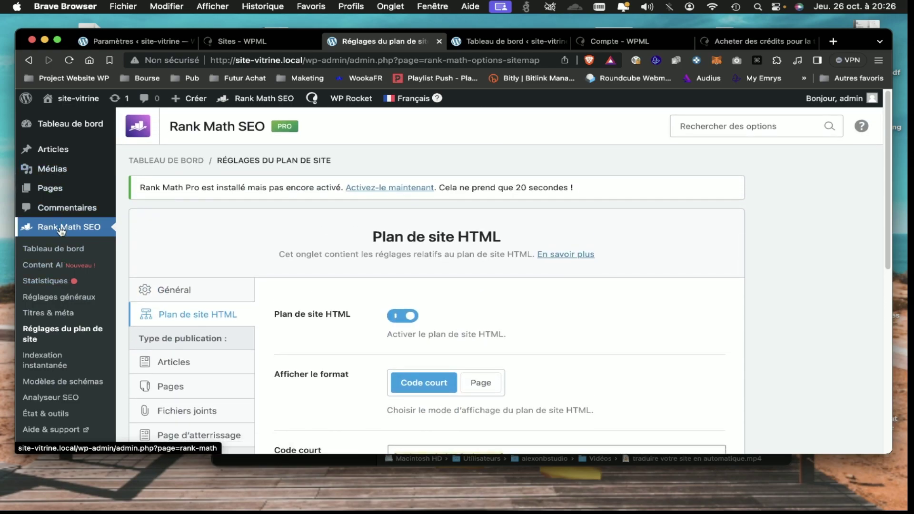
Open the list of all pages of the site at the table with the SEO details column
{"action": "mouse_move", "coordinate": [53, 192]}
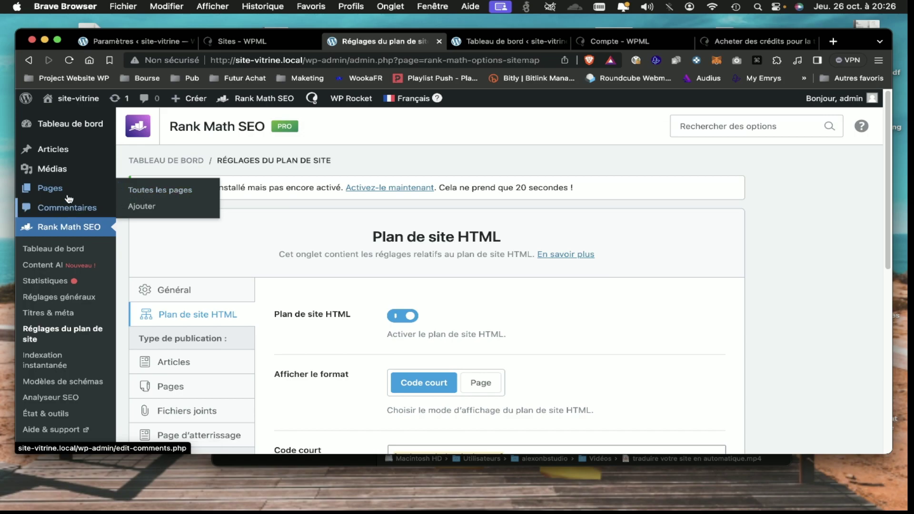
{"action": "mouse_move", "coordinate": [97, 152]}
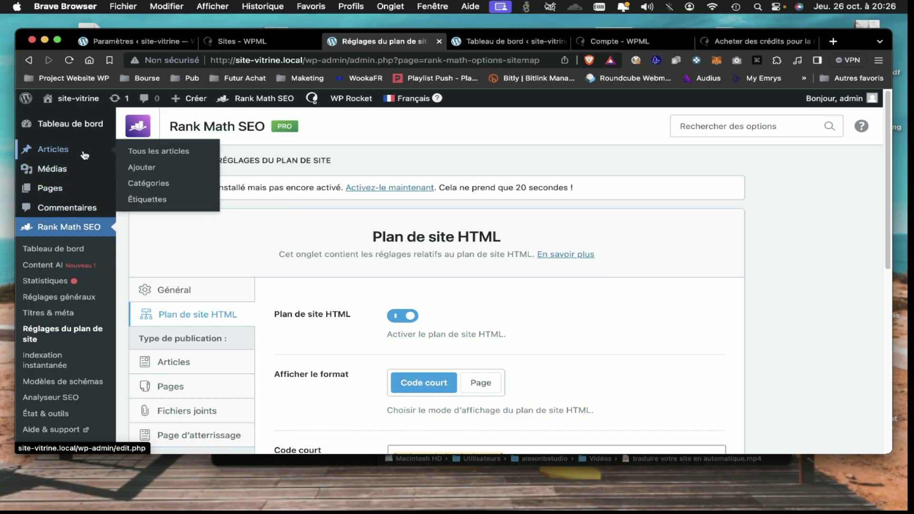
{"action": "mouse_move", "coordinate": [97, 189]}
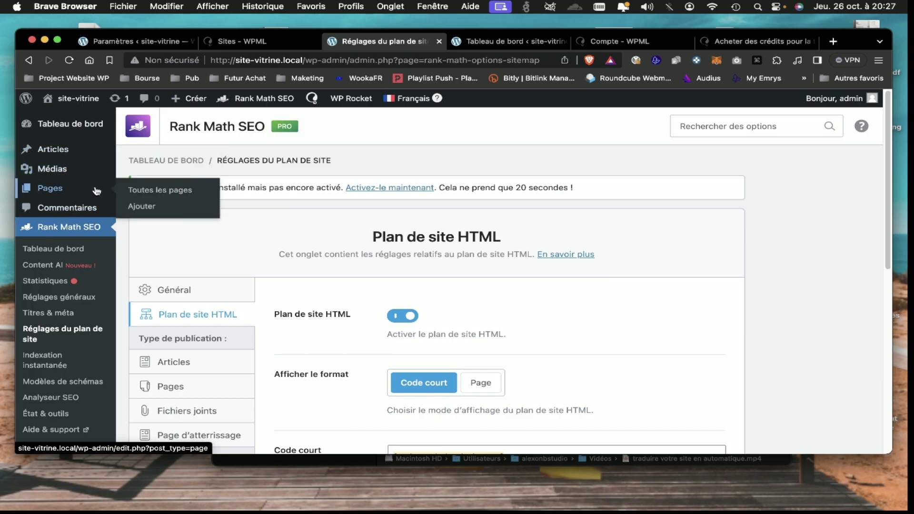
{"action": "left_click", "coordinate": [168, 195]}
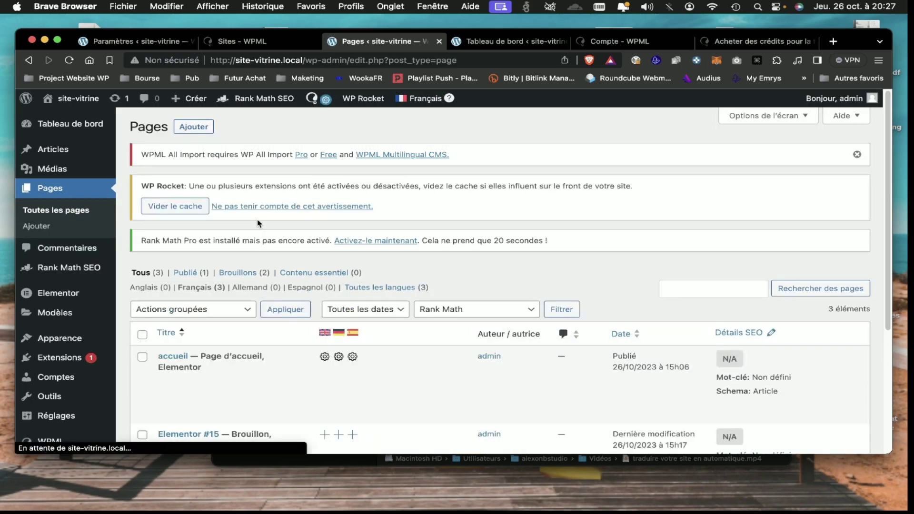
{"action": "scroll", "coordinate": [633, 221], "scroll_direction": "down", "scroll_amount": 5}
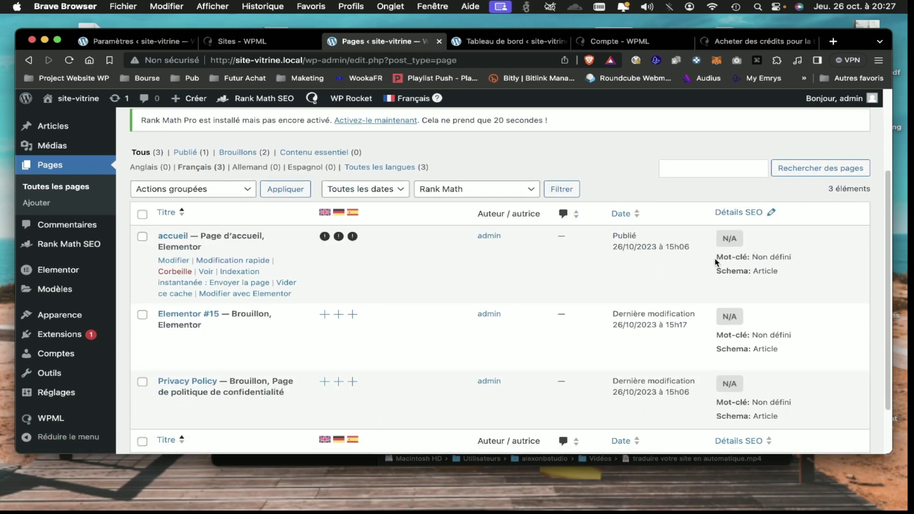
Edit the SEO details column, set the accueil page's focus keywords to "djzeooez,fezpfz,fezfze,fze,,,fzefez,fzfez,zefezf," and save that entry
{"action": "left_click", "coordinate": [771, 212]}
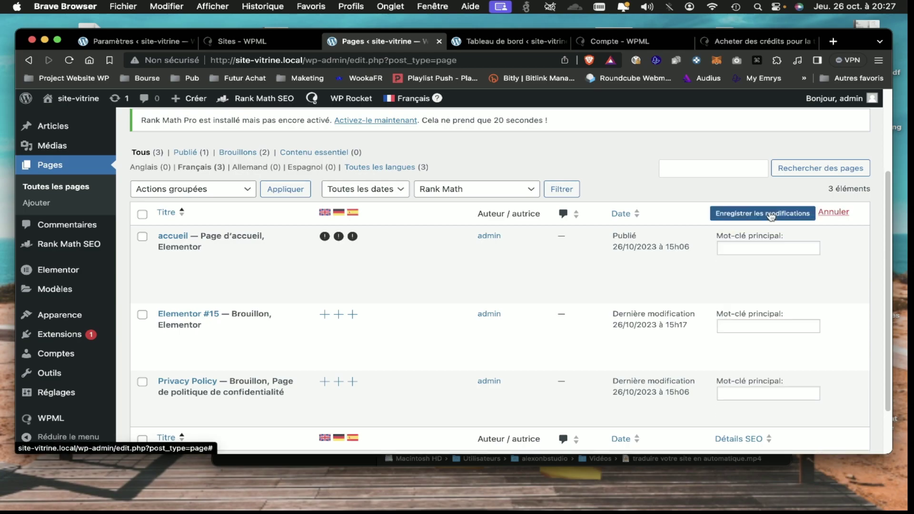
{"action": "left_click", "coordinate": [750, 249]}
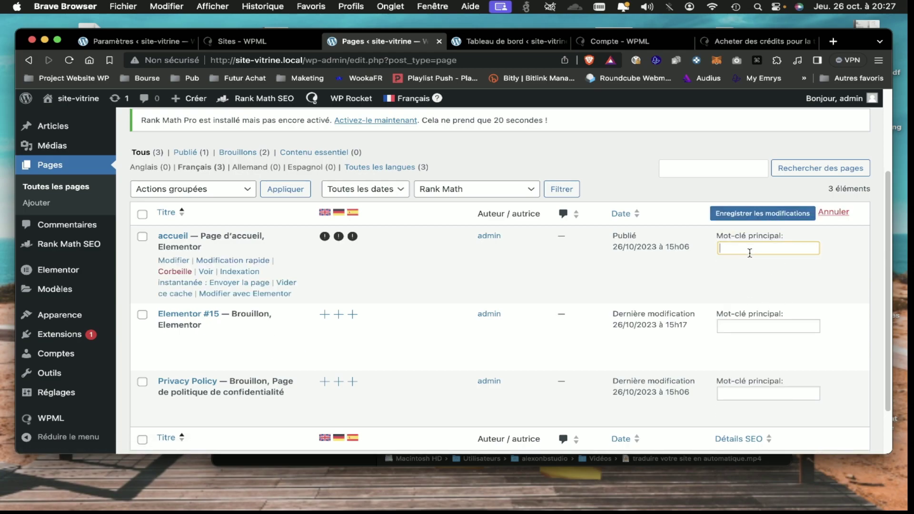
{"action": "type", "text": "djzeooez"}
{"action": "type", "text": ",fezp"}
{"action": "type", "text": "fz,fezfze,fze"}
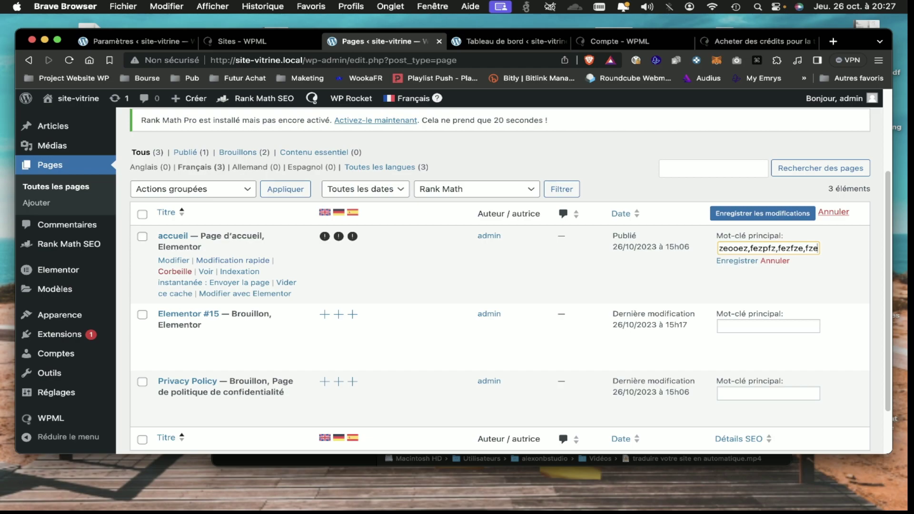
{"action": "type", "text": ",,,fzefez,fzfez"}
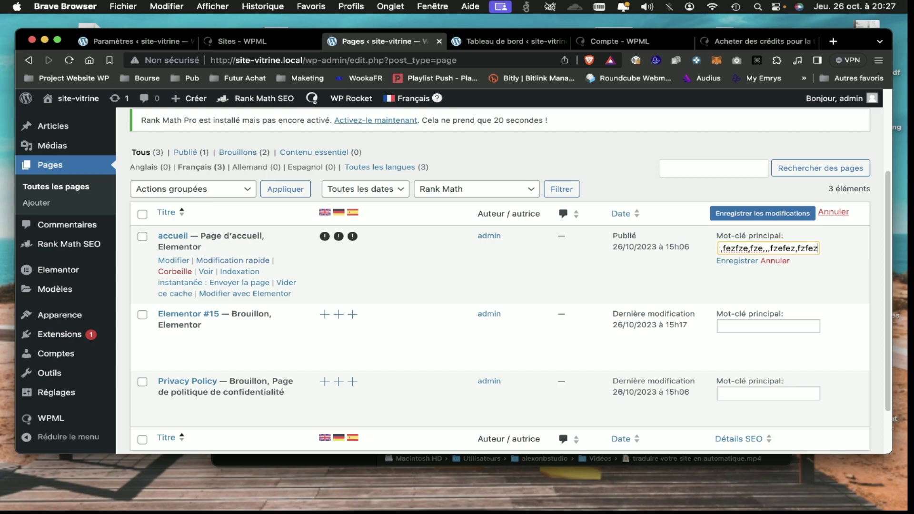
{"action": "type", "text": ",zefezf,"}
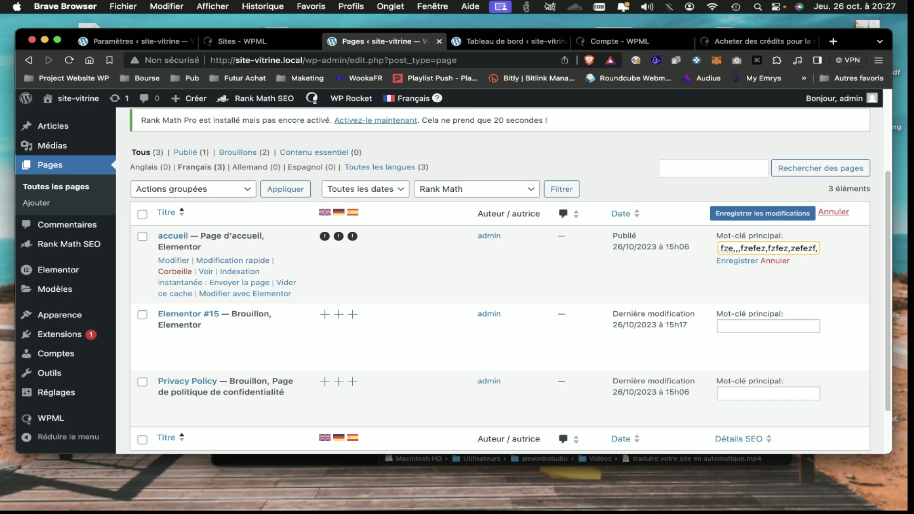
{"action": "left_click", "coordinate": [733, 261]}
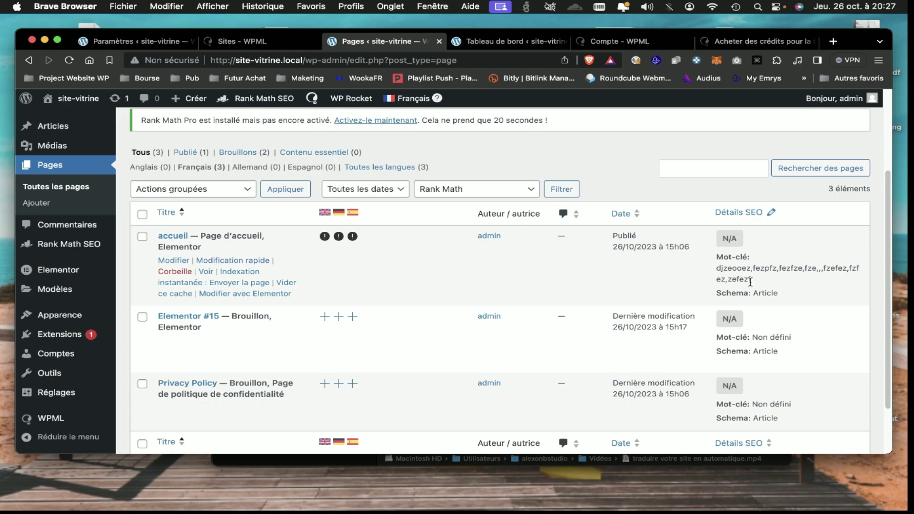
Enable the Titre SEO and Description SEO columns in the screen options of the pages list
{"action": "scroll", "coordinate": [750, 281], "scroll_direction": "up", "scroll_amount": 4}
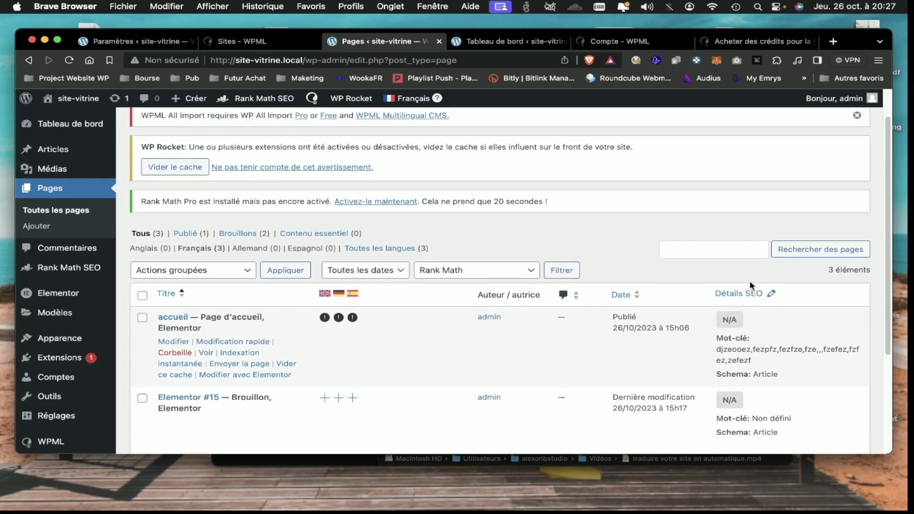
{"action": "scroll", "coordinate": [750, 284], "scroll_direction": "down", "scroll_amount": 3}
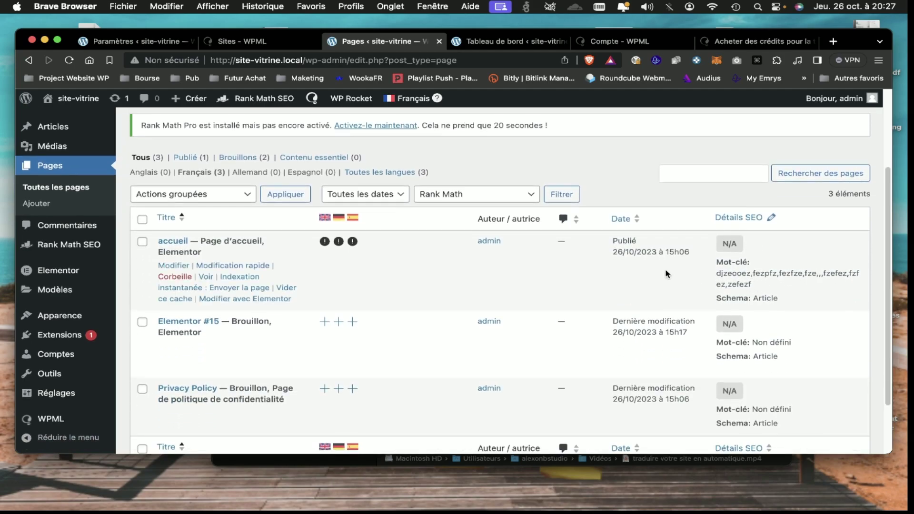
{"action": "scroll", "coordinate": [665, 271], "scroll_direction": "up", "scroll_amount": 5}
{"action": "left_click", "coordinate": [807, 122]}
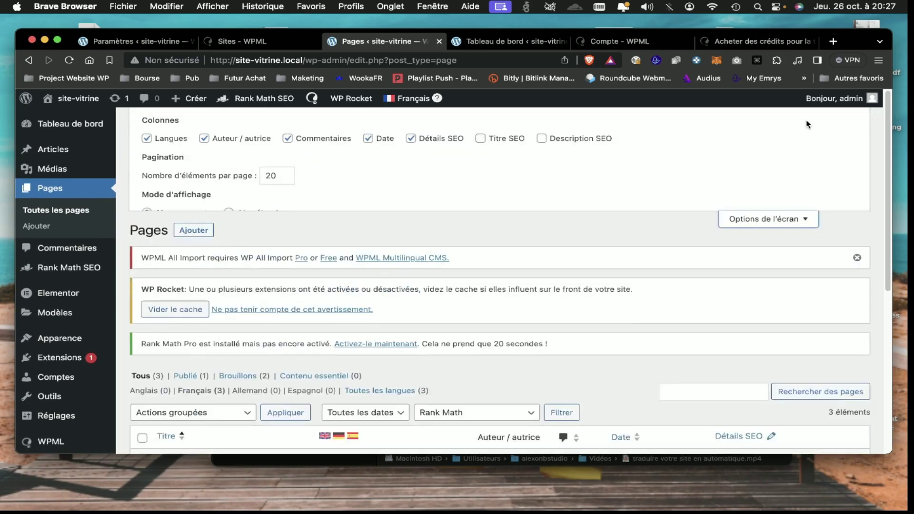
{"action": "left_click", "coordinate": [480, 140]}
{"action": "left_click", "coordinate": [541, 140]}
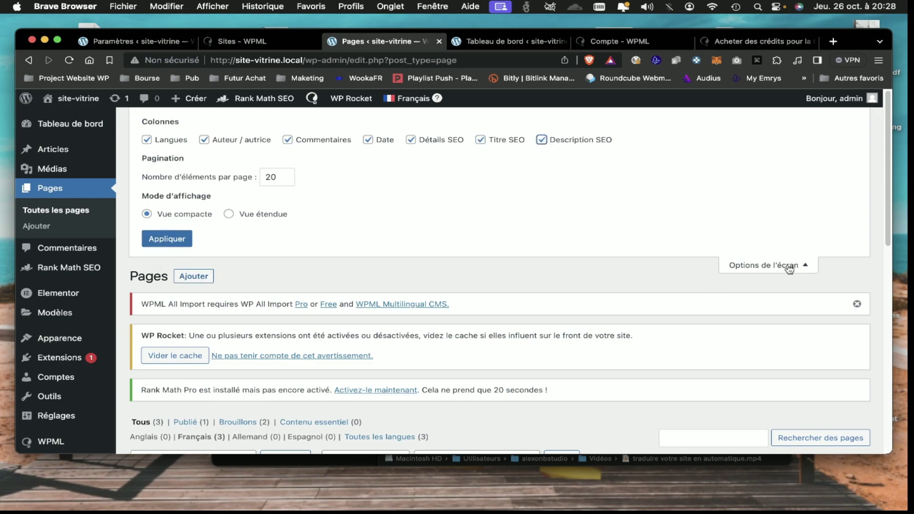
Turn off the Auteur / autrice and Date columns, apply the screen options, and check the SEO columns in the pages table
{"action": "left_click", "coordinate": [204, 145]}
{"action": "left_click", "coordinate": [367, 141]}
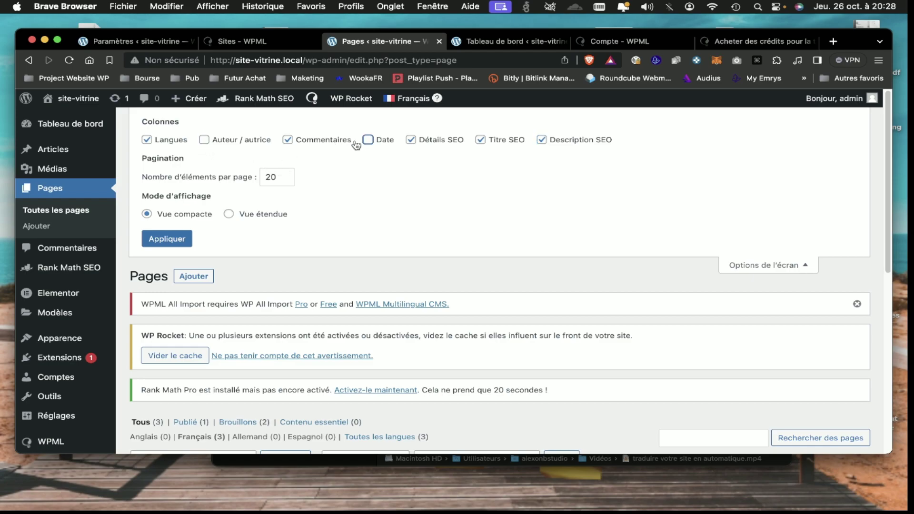
{"action": "left_click", "coordinate": [161, 240]}
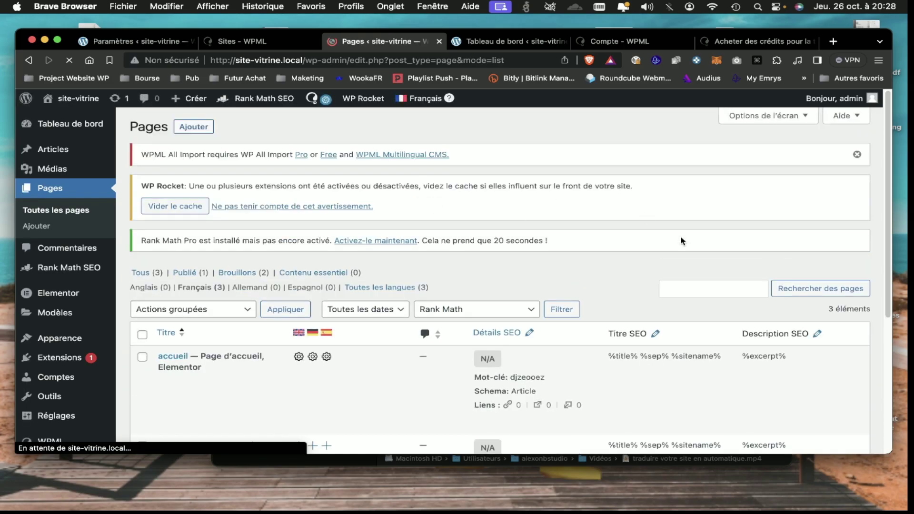
{"action": "scroll", "coordinate": [686, 241], "scroll_direction": "down", "scroll_amount": 5}
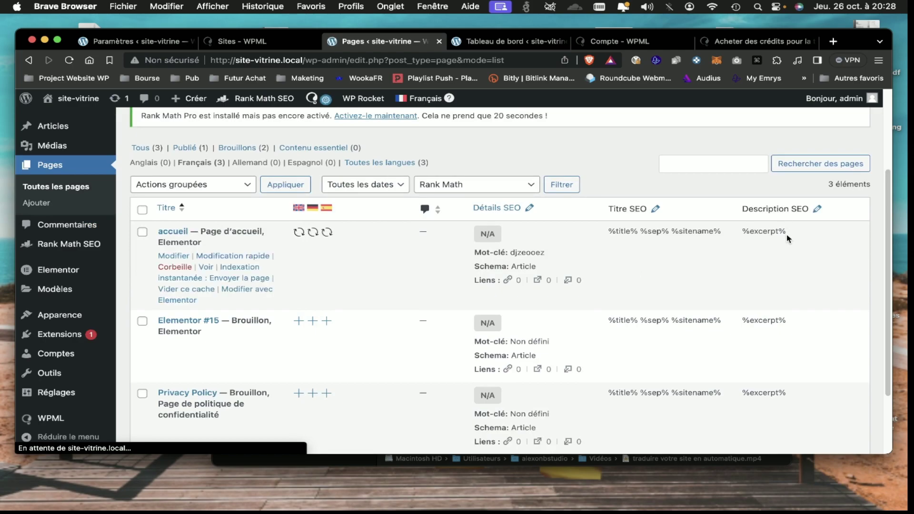
{"action": "left_click_drag", "start_coordinate": [600, 233], "coordinate": [806, 232]}
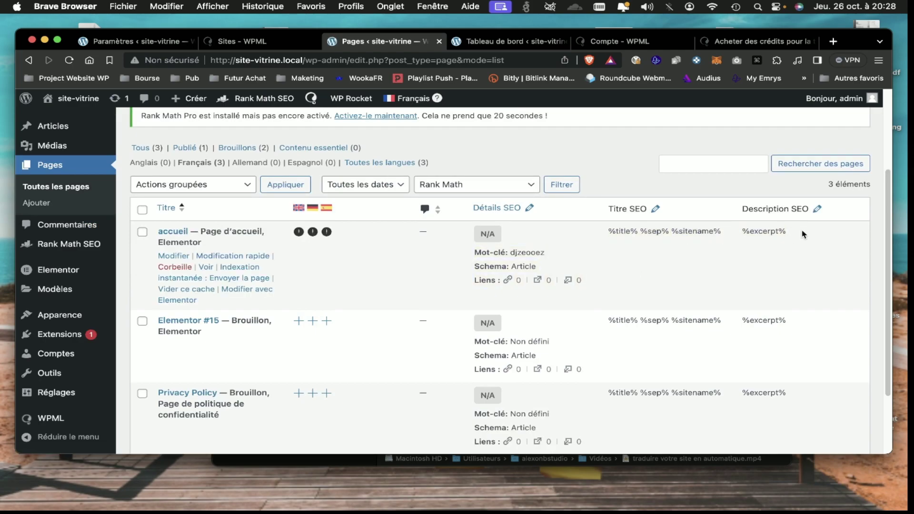